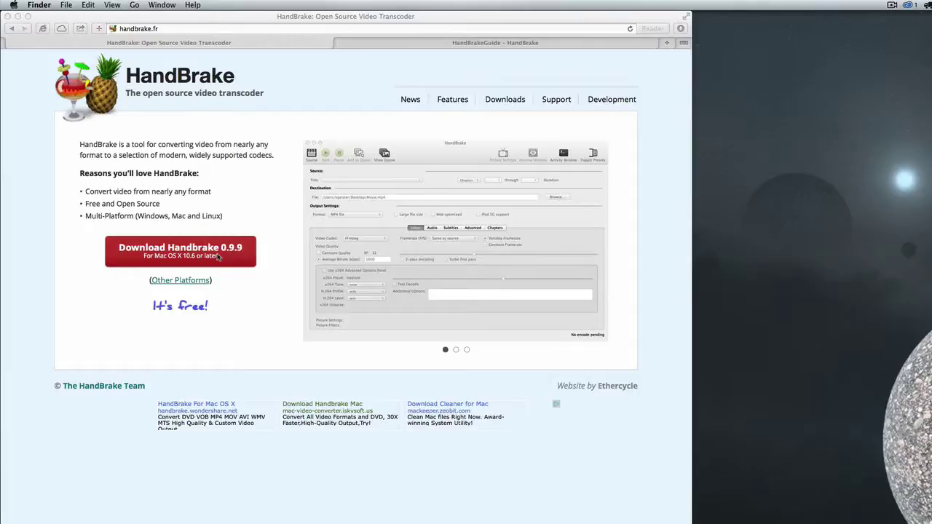
- Bring Safari forward and open the handbrake.fr Downloads page listing version 0.9.9
left_click(182, 322)
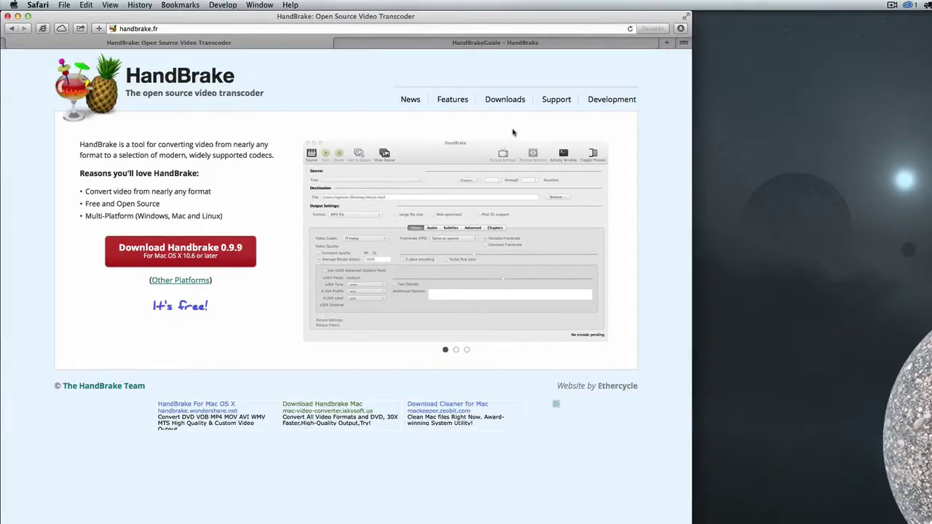
left_click(505, 102)
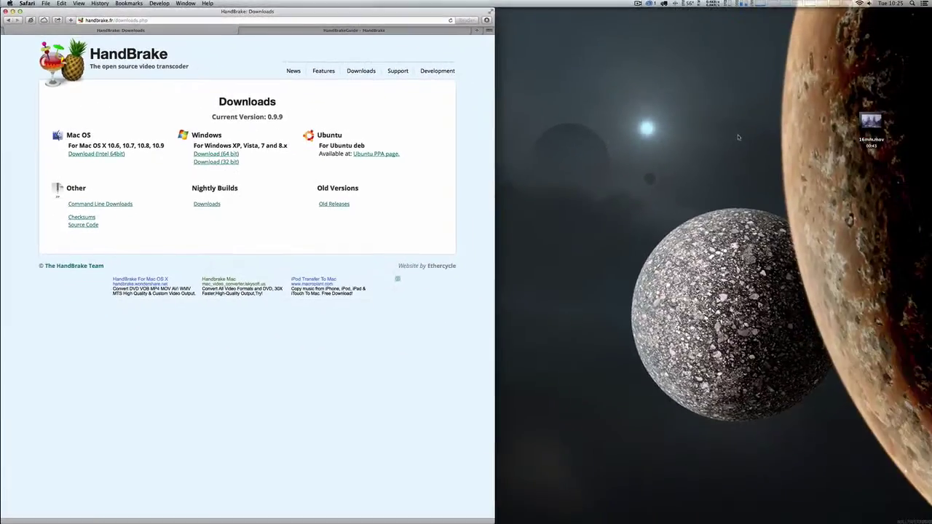
- Open 16mm.mov from the desktop in QuickTime, play it, then minimise its window
left_click(738, 131)
double_click(871, 122)
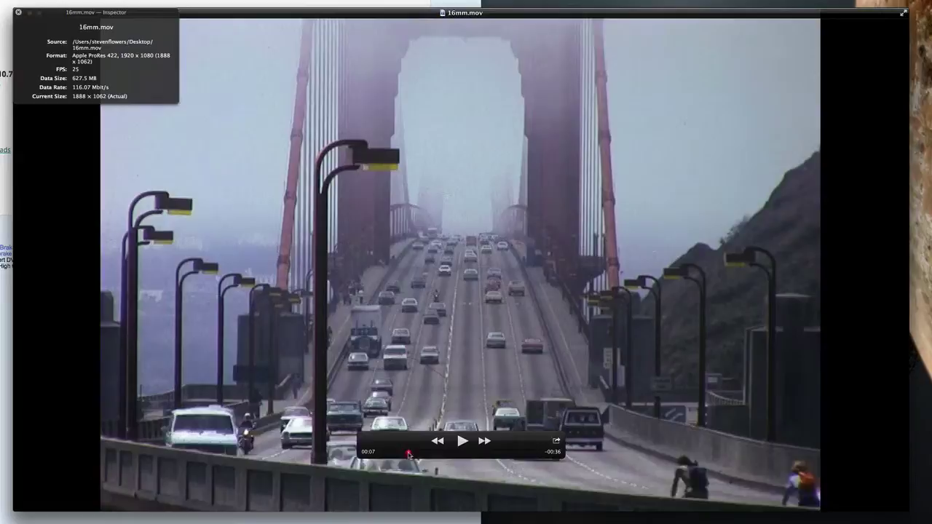
left_click(462, 440)
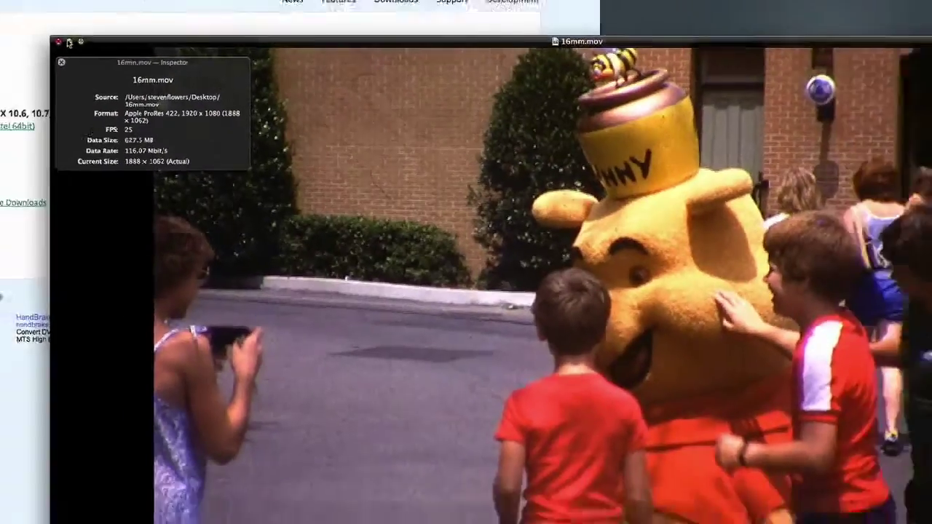
left_click(69, 42)
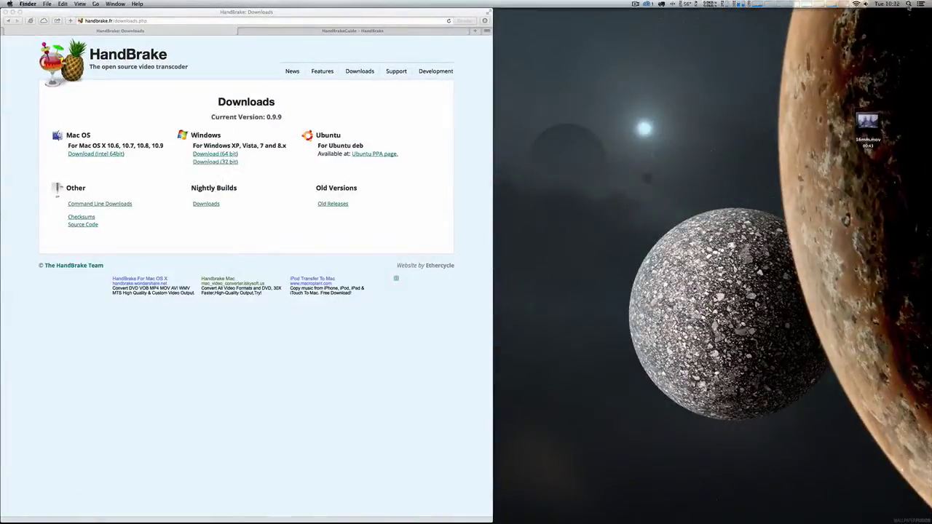
- Launch HandBrake via Spotlight and load 16mm.mov as the source, outputting Desktop/16mm.mp4
key("super+space")
type("handbrake")
key("Return")
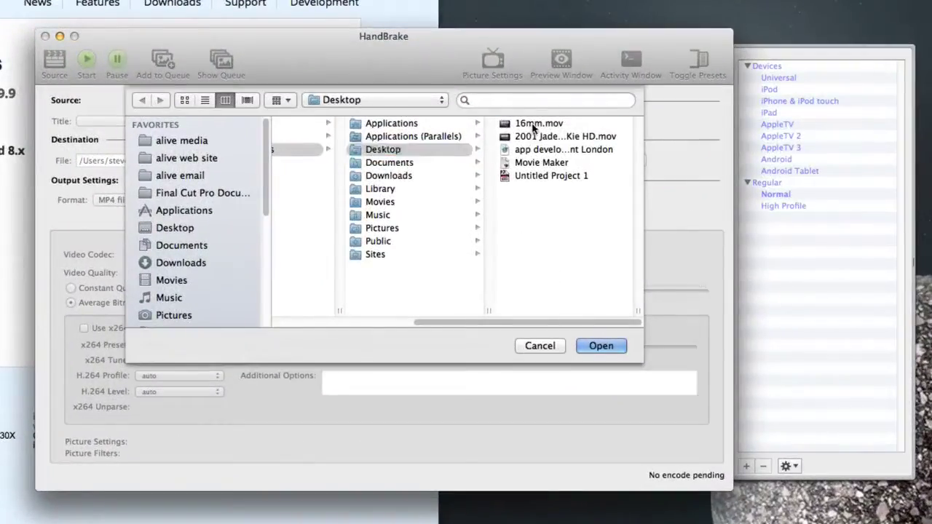
left_click(541, 131)
left_click(600, 346)
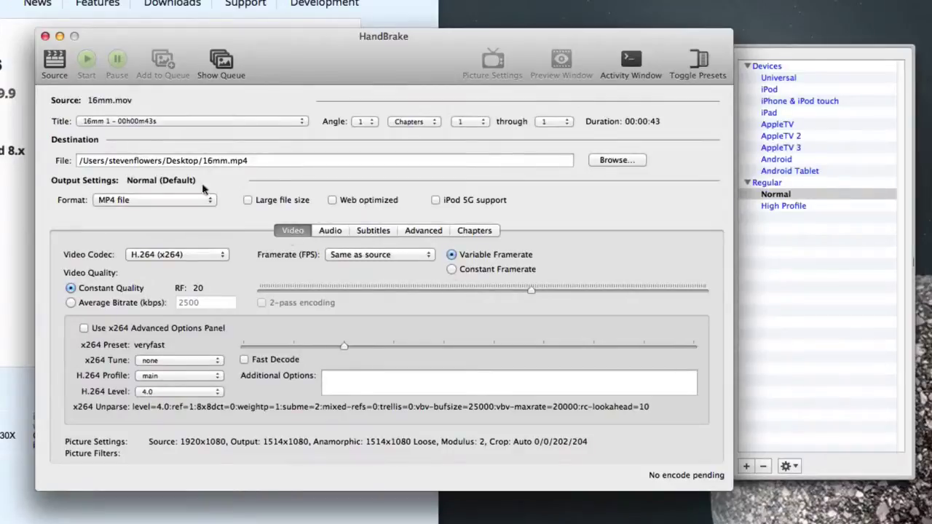
- Apply the High Profile preset and encode at 30000 kbps average bitrate with 2-pass
left_click(777, 205)
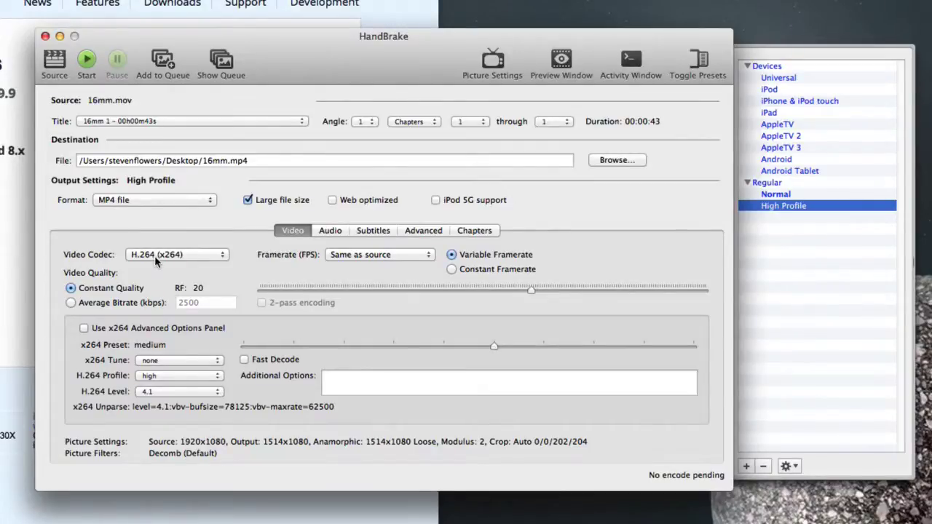
left_click(71, 303)
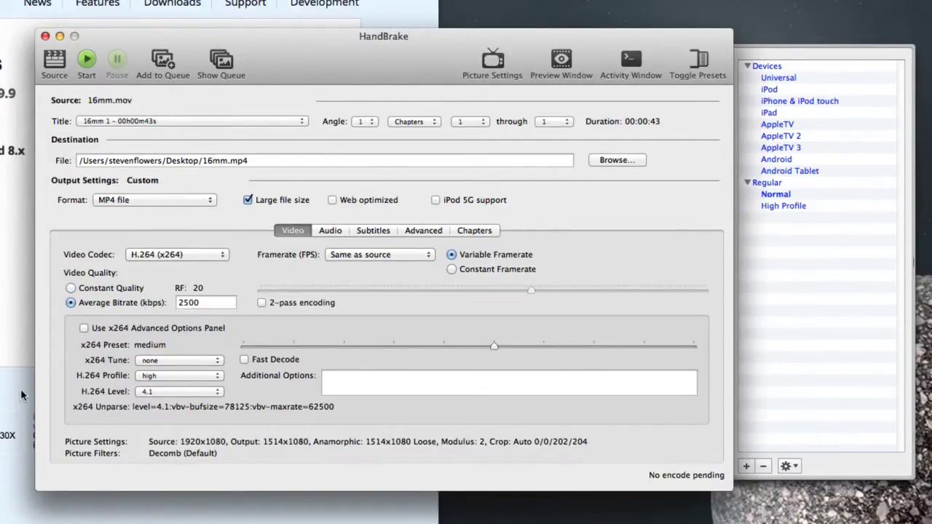
left_click(185, 303)
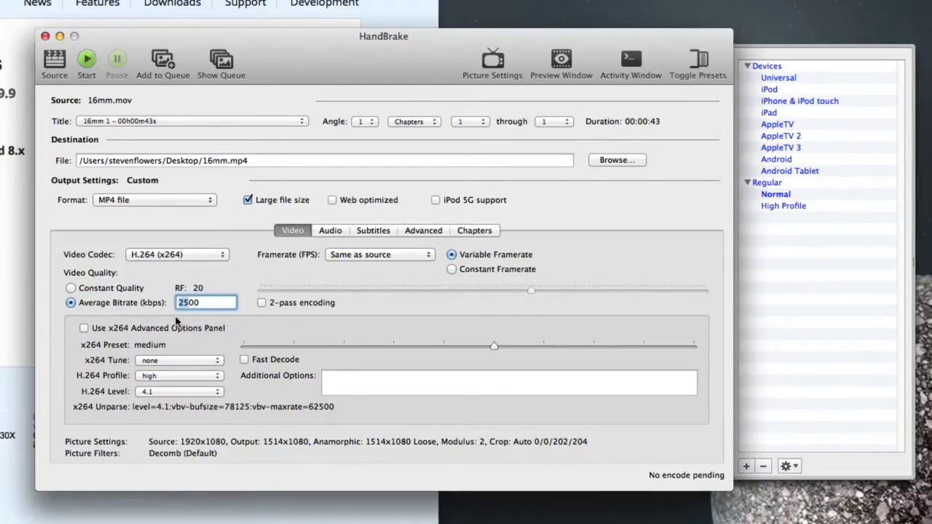
type("30000")
left_click(262, 304)
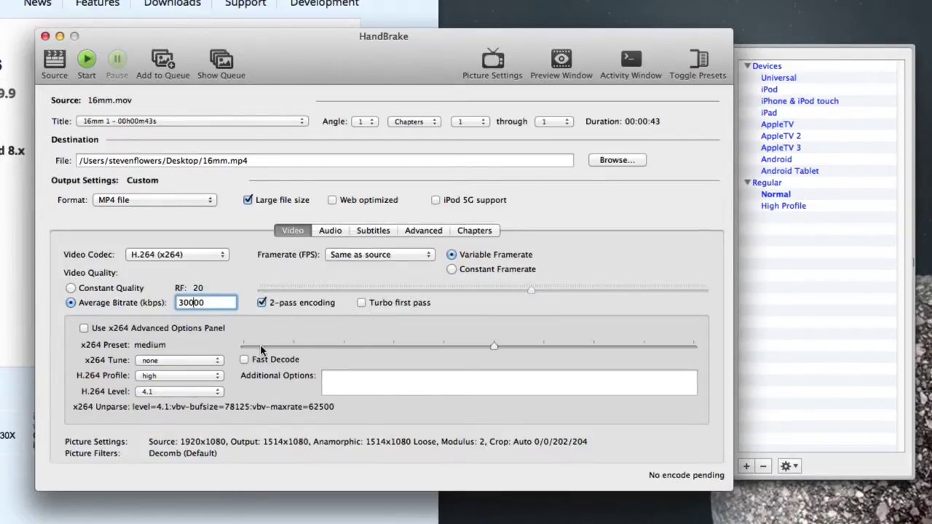
- Set the x264 Preset slider to slower and the x264 Tune to film
left_click_drag(493, 347, 312, 355)
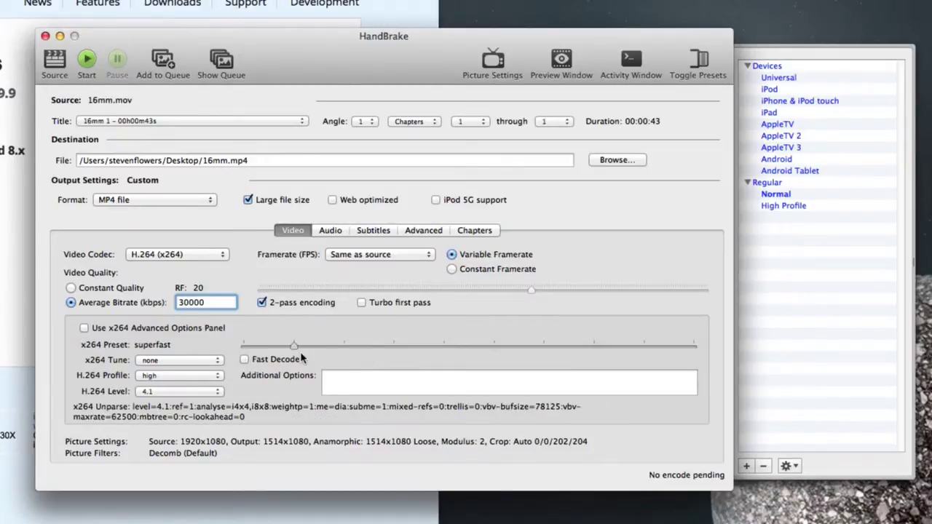
left_click_drag(302, 357, 349, 356)
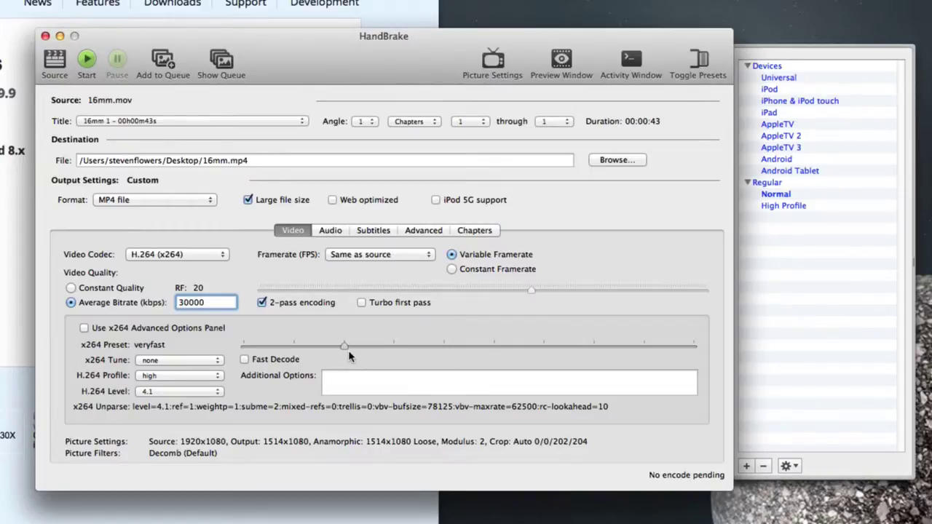
left_click_drag(349, 356, 591, 353)
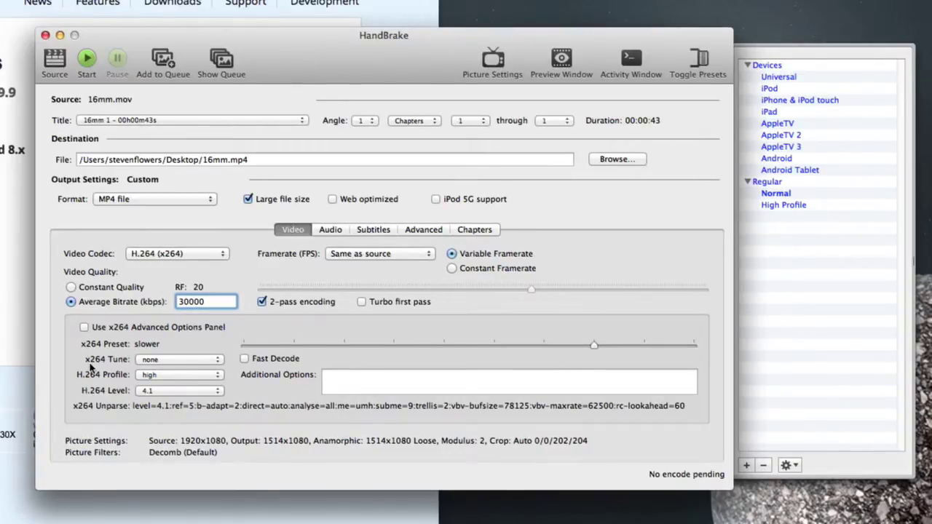
left_click(168, 362)
left_click(166, 372)
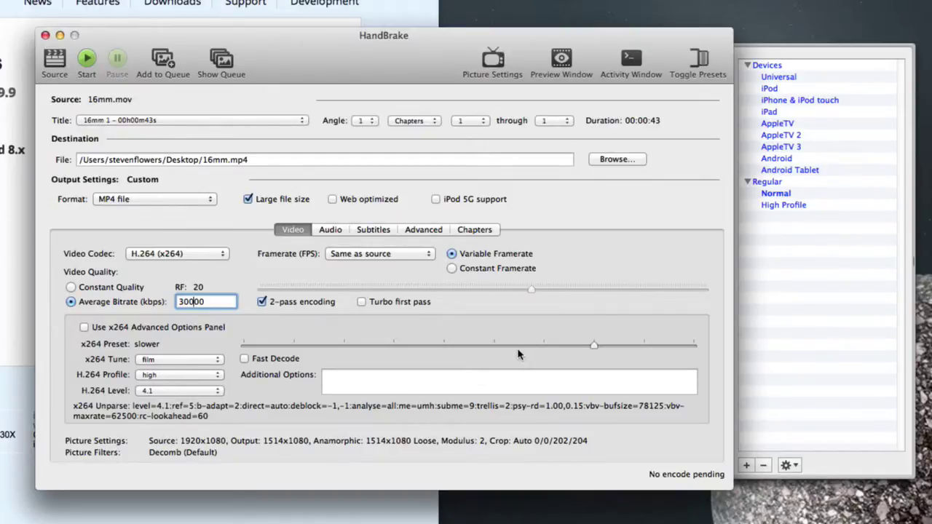
- Start the 2-pass encode of 16mm.mov to 16mm.mp4
left_click(87, 61)
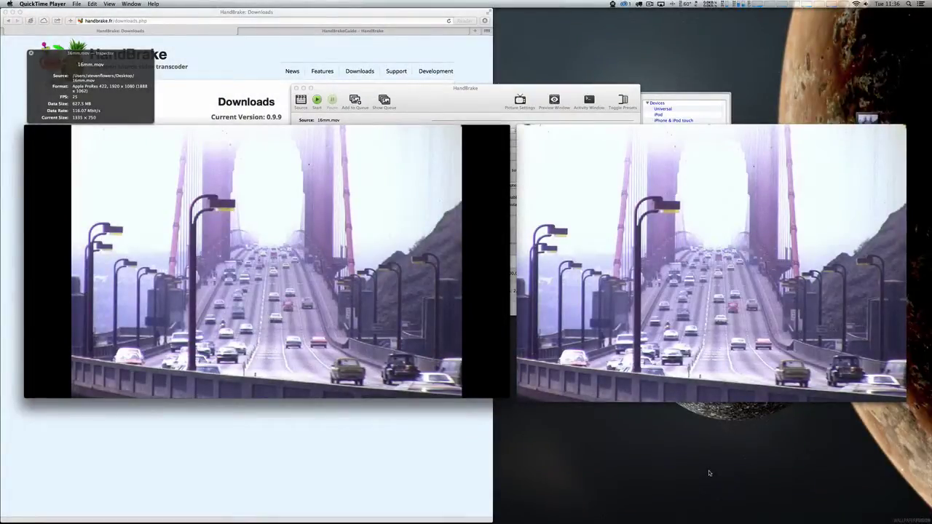
- Inspect the file details of the encoded 16mm.mp4 and the original 16mm.mov
left_click(668, 267)
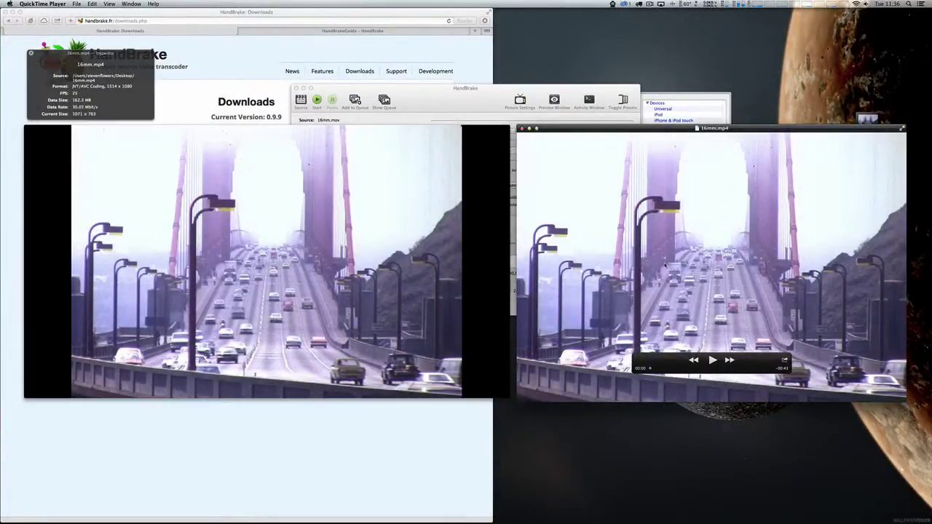
left_click(373, 238)
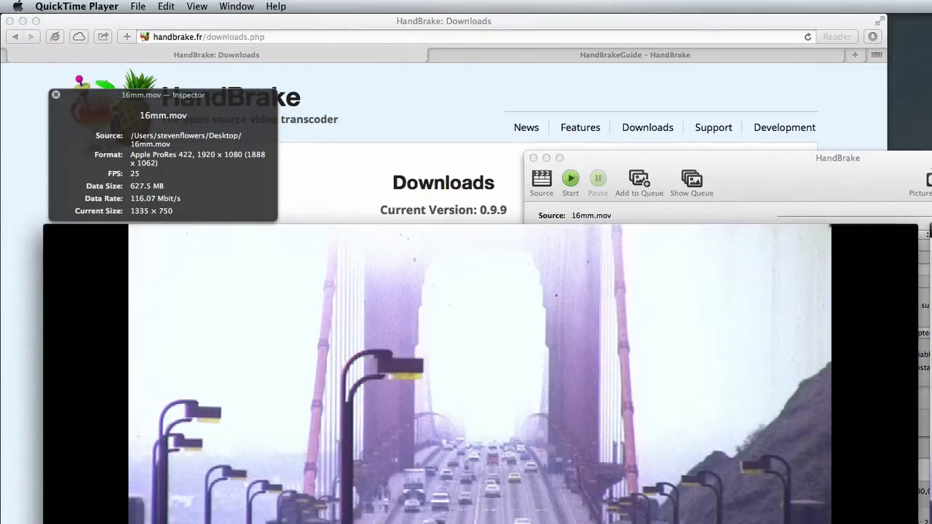
left_click(928, 231)
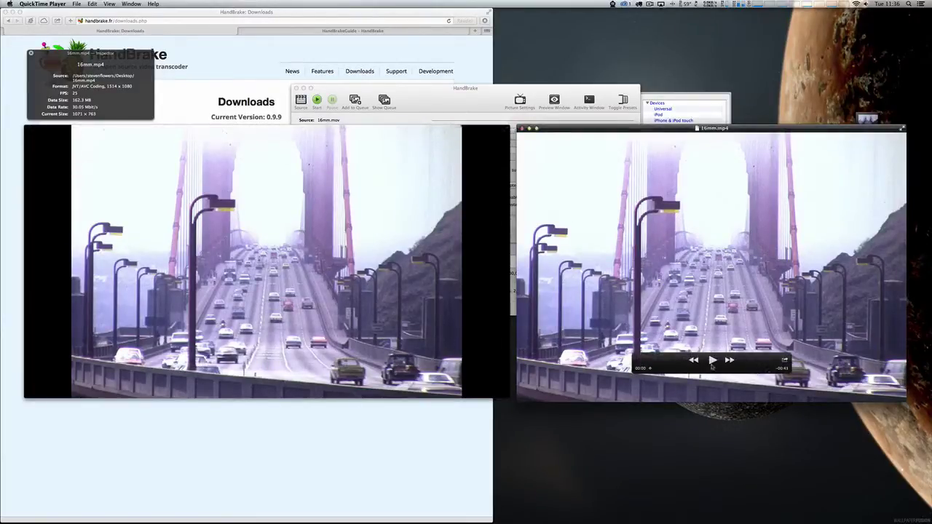
- Play both clips side by side, pause the MP4, and return to HandBrake
left_click(712, 359)
left_click(267, 356)
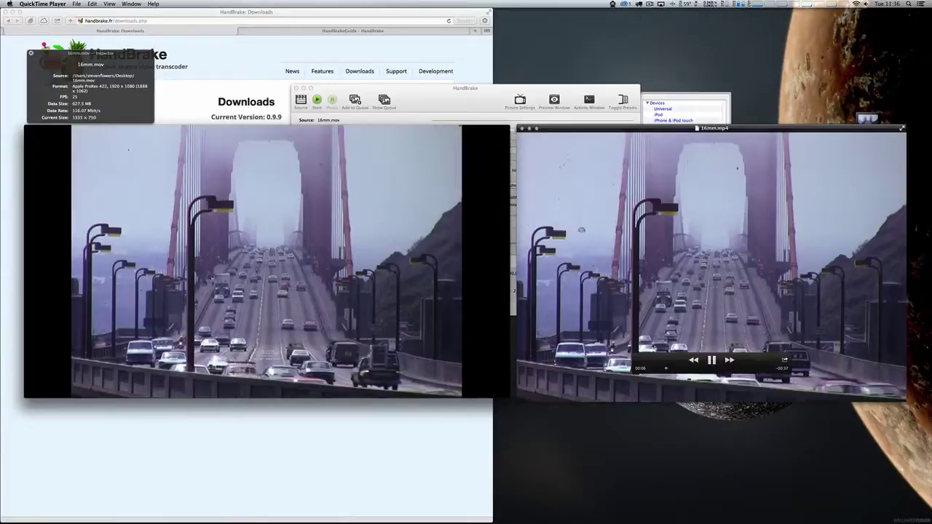
left_click(716, 364)
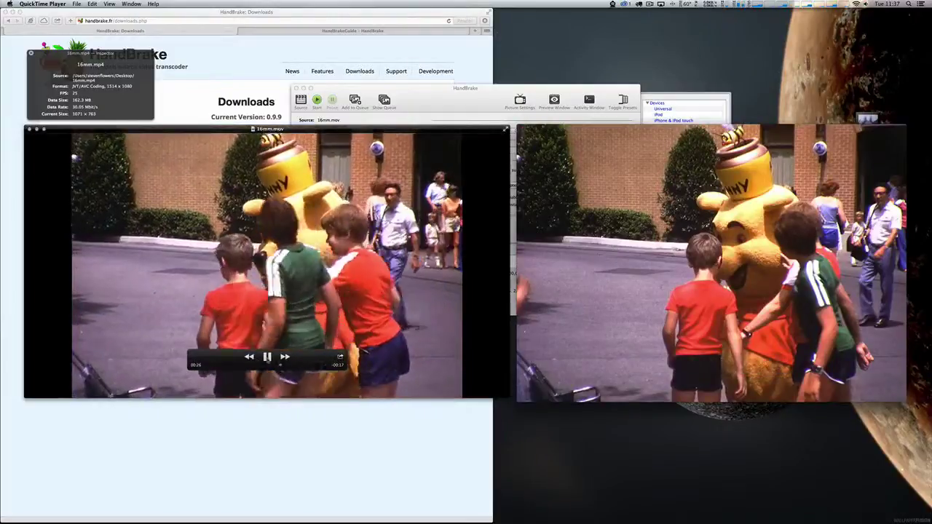
left_click(438, 99)
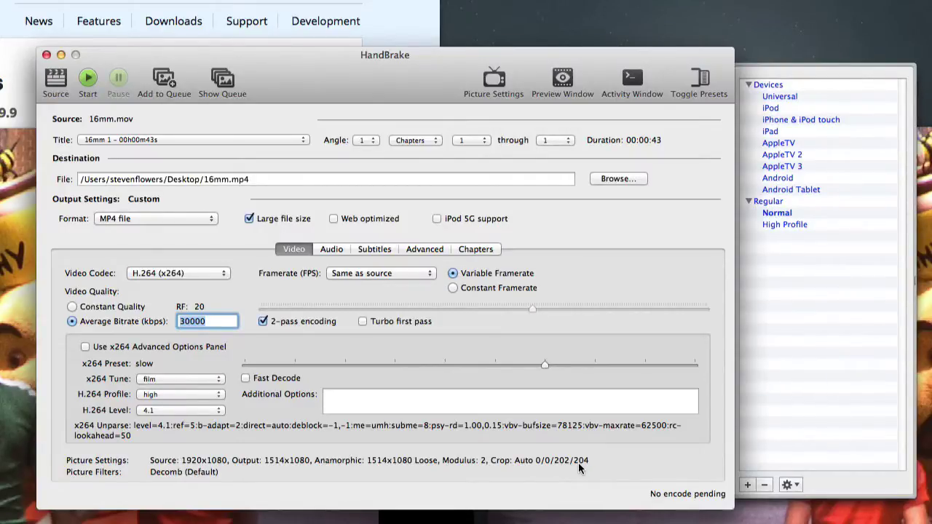
- Set custom cropping to left 196 and right 200 for a 1514×1072 output
left_click(498, 82)
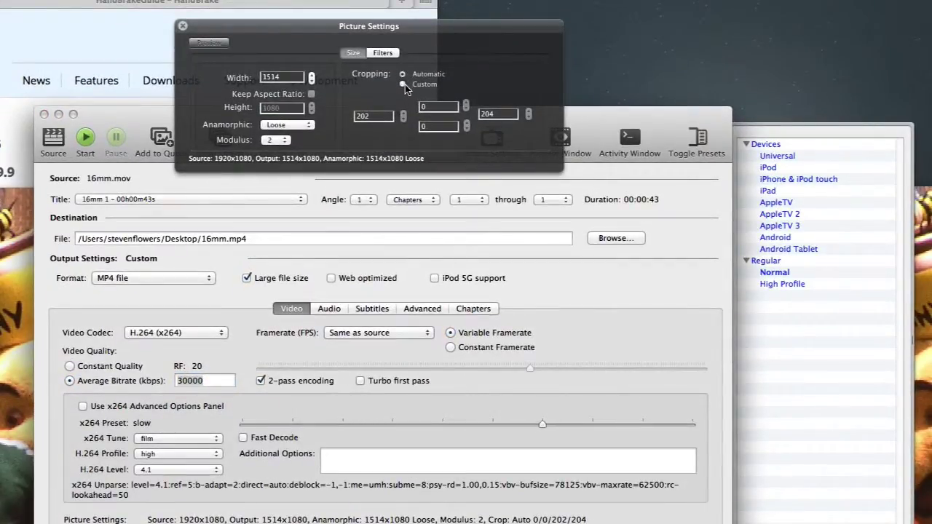
left_click(403, 84)
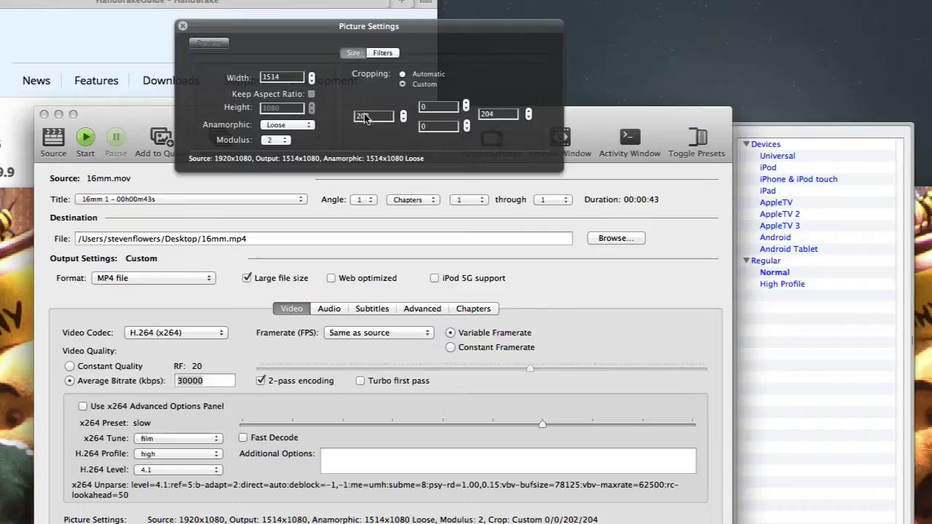
left_click(403, 119)
left_click(402, 119)
left_click(403, 120)
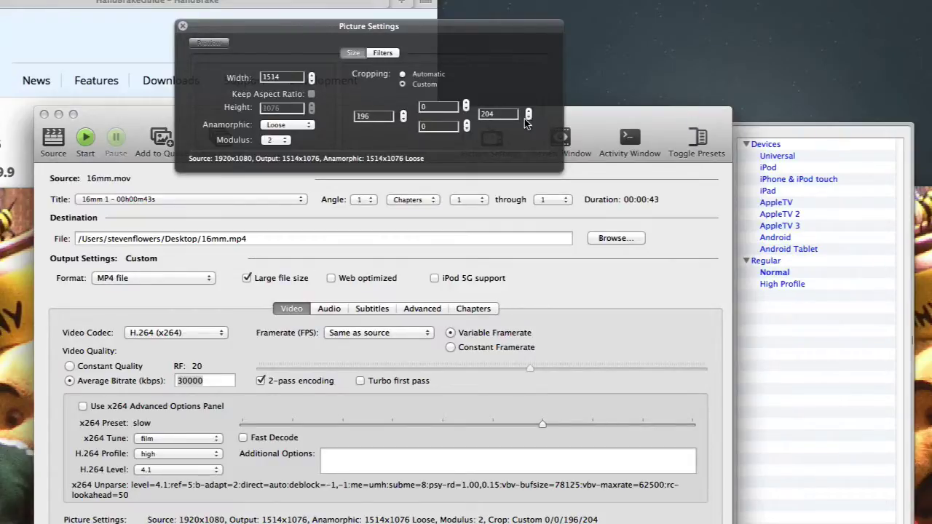
left_click(526, 118)
left_click(525, 119)
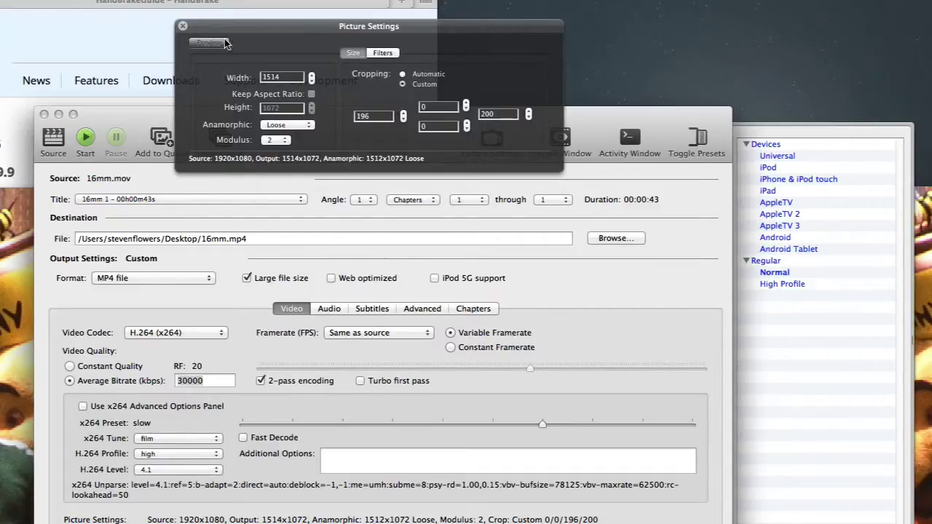
left_click(182, 26)
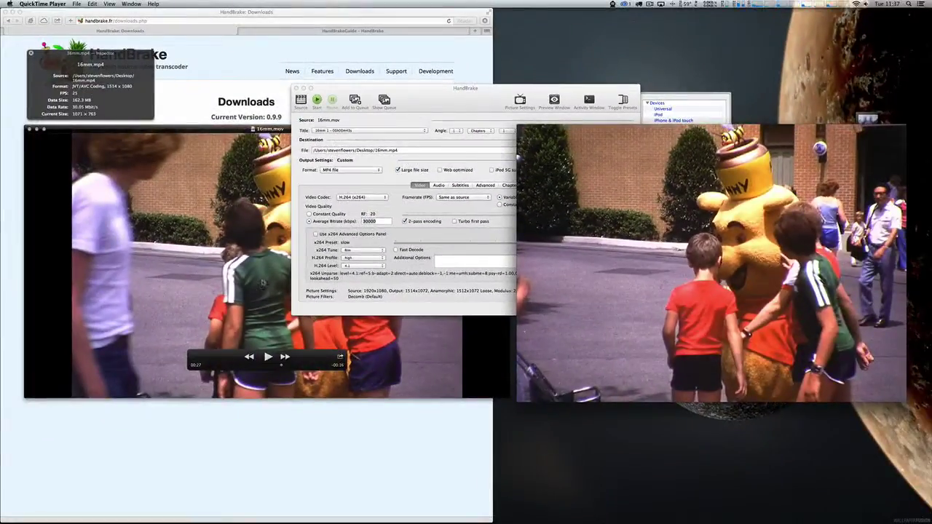
- Play the original 16mm.mov and encoded 16mm.mp4 together for a quality comparison
left_click(262, 282)
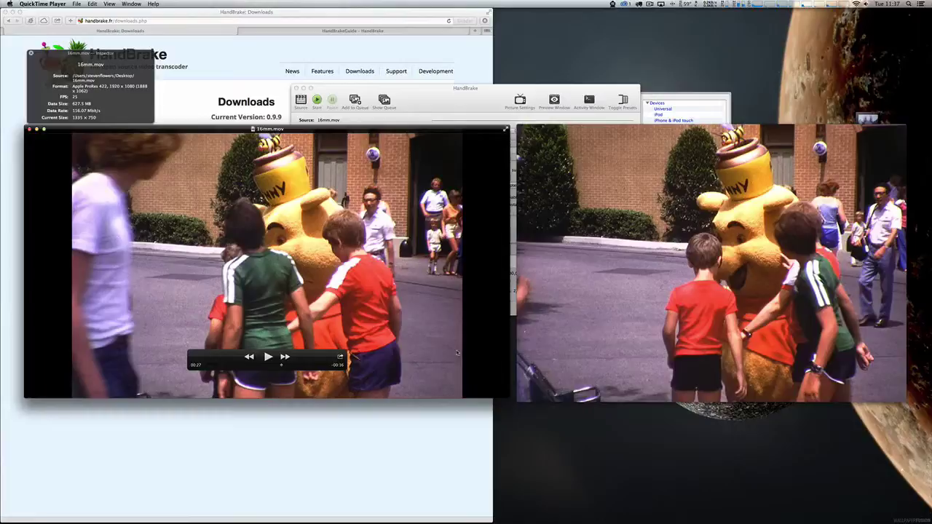
key("space")
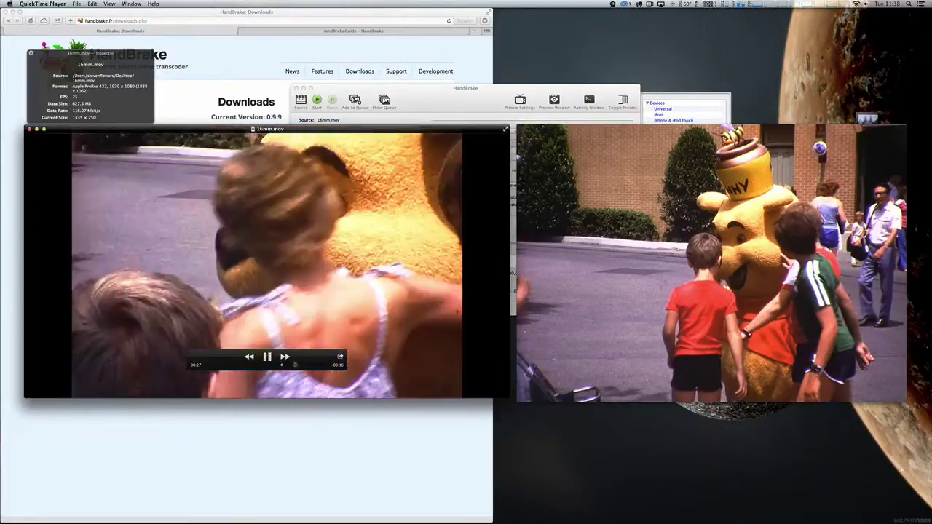
left_click(712, 359)
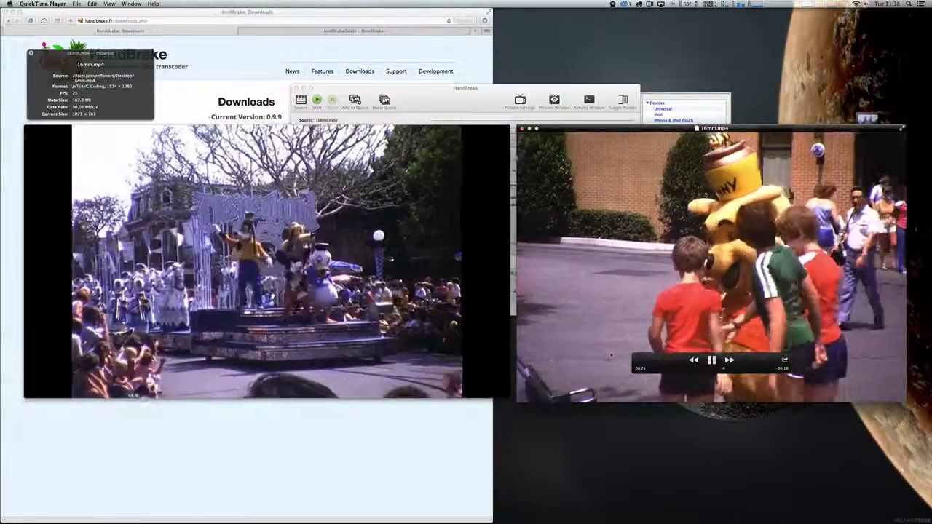